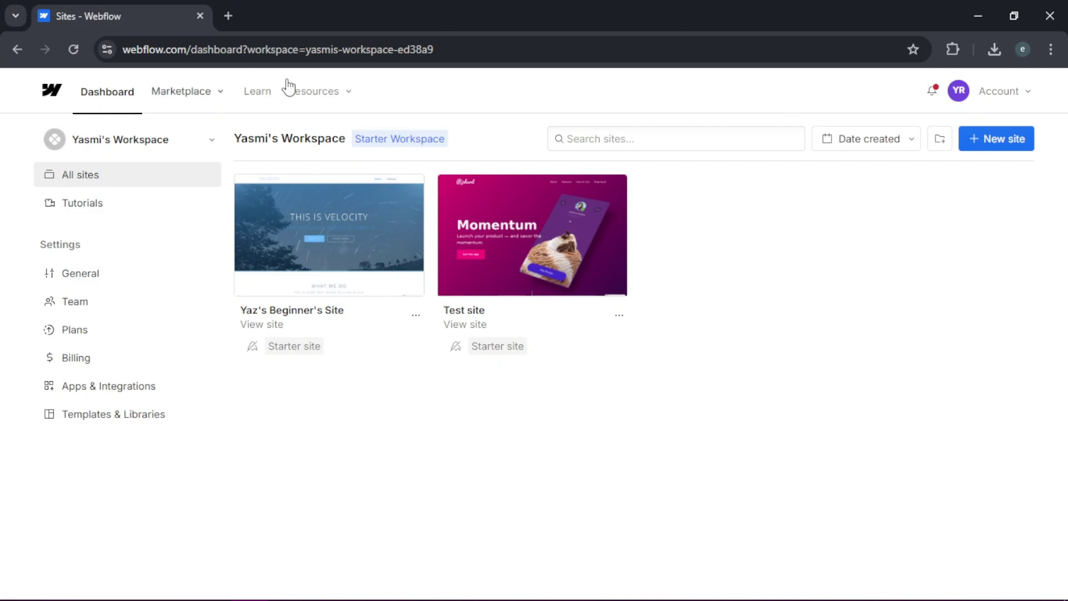
Open the beginner's site in the Designer and select the Body on the empty Home page.
click(998, 138)
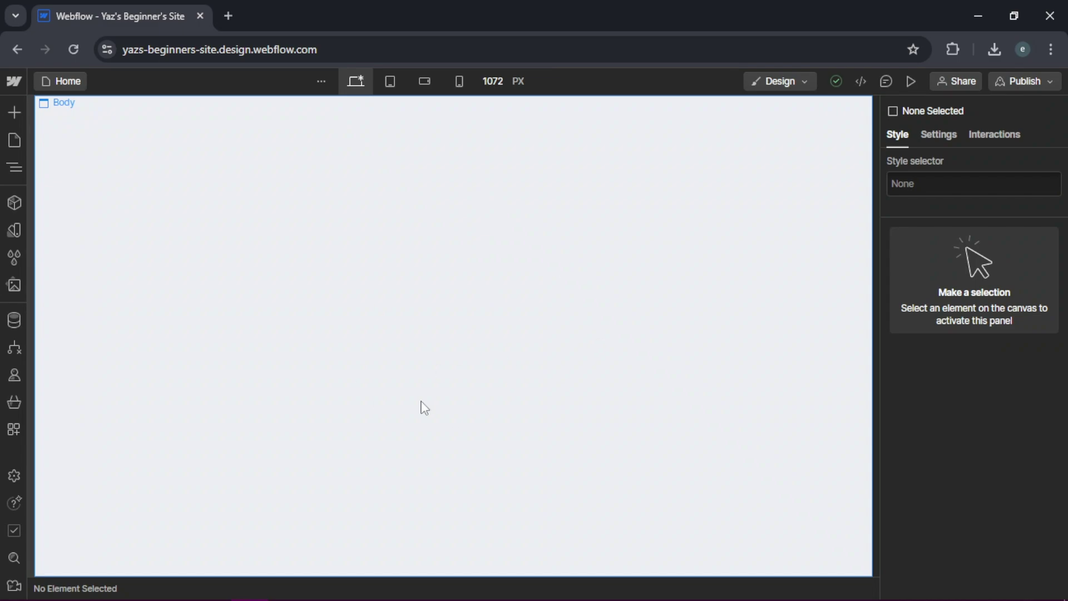
click(13, 113)
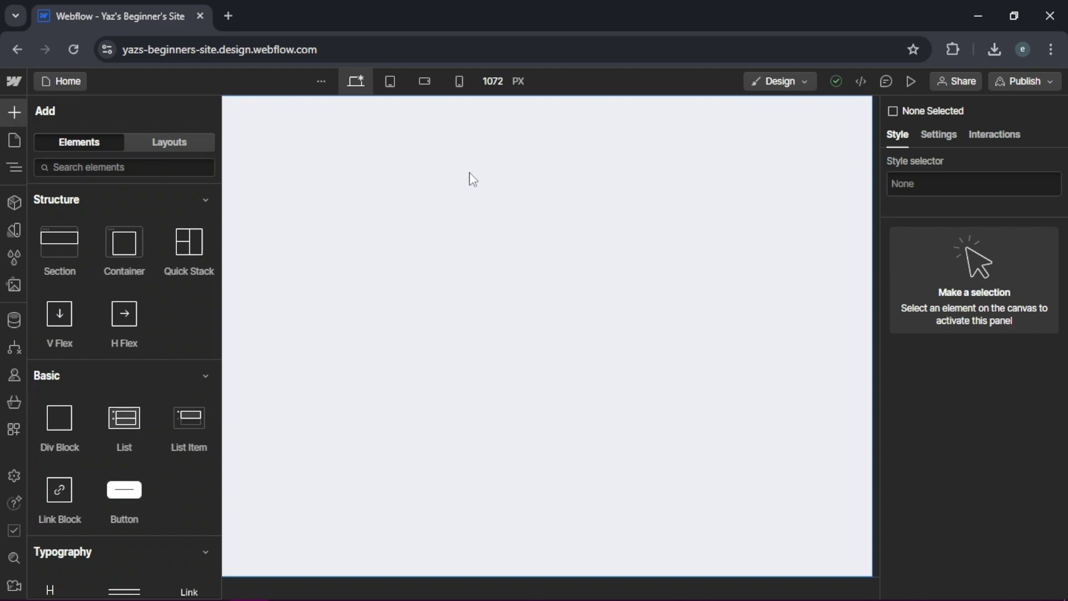
click(950, 167)
click(903, 141)
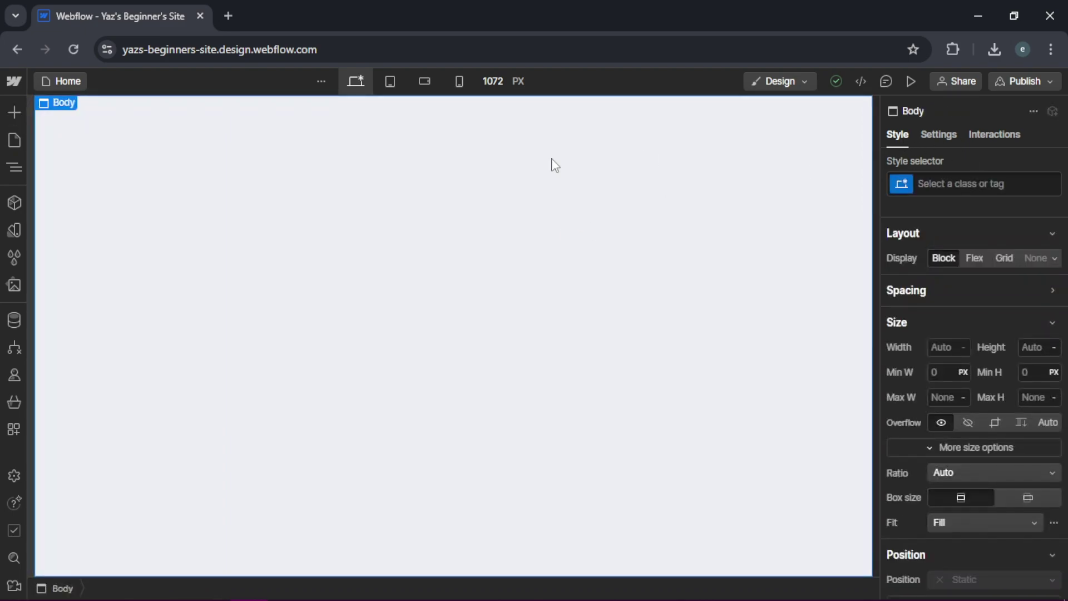
Browse the Add panel's Elements list to see the available element types.
click(12, 114)
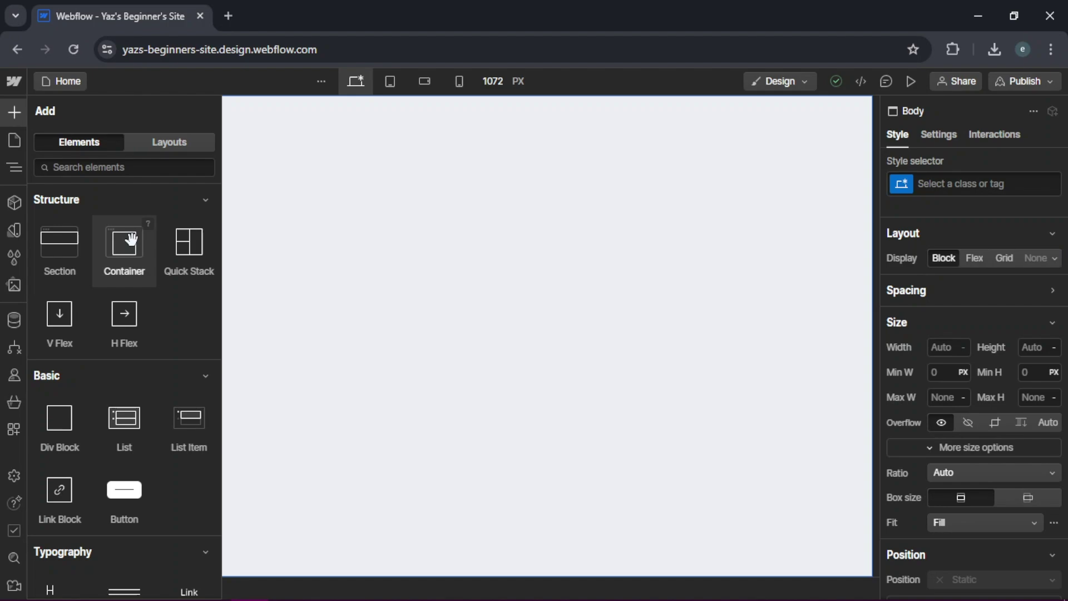
scroll(220, 236, down, 1)
scroll(220, 245, down, 6)
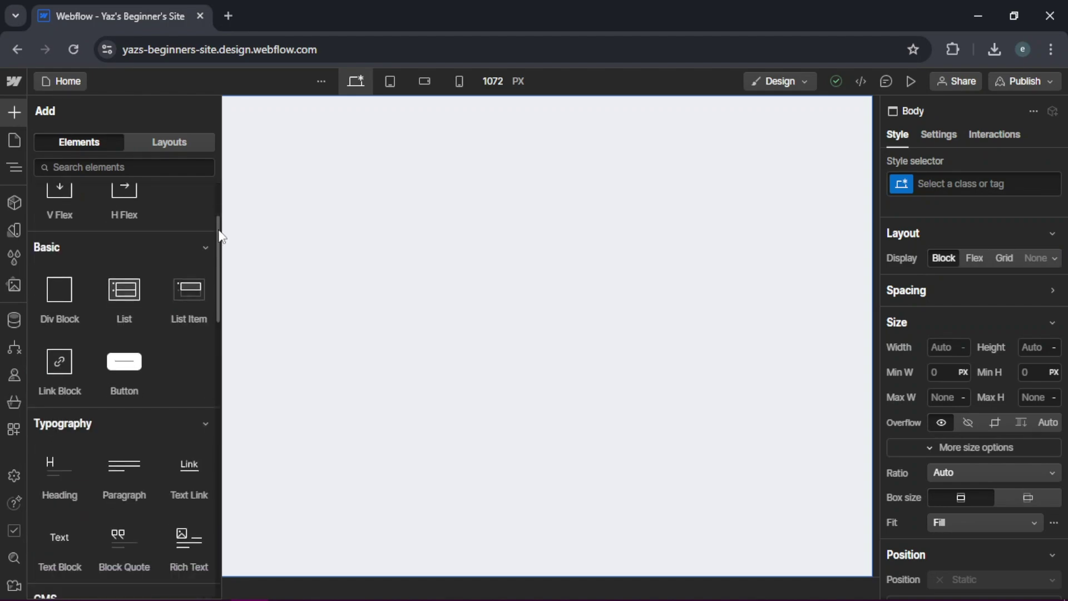
scroll(222, 262, up, 2)
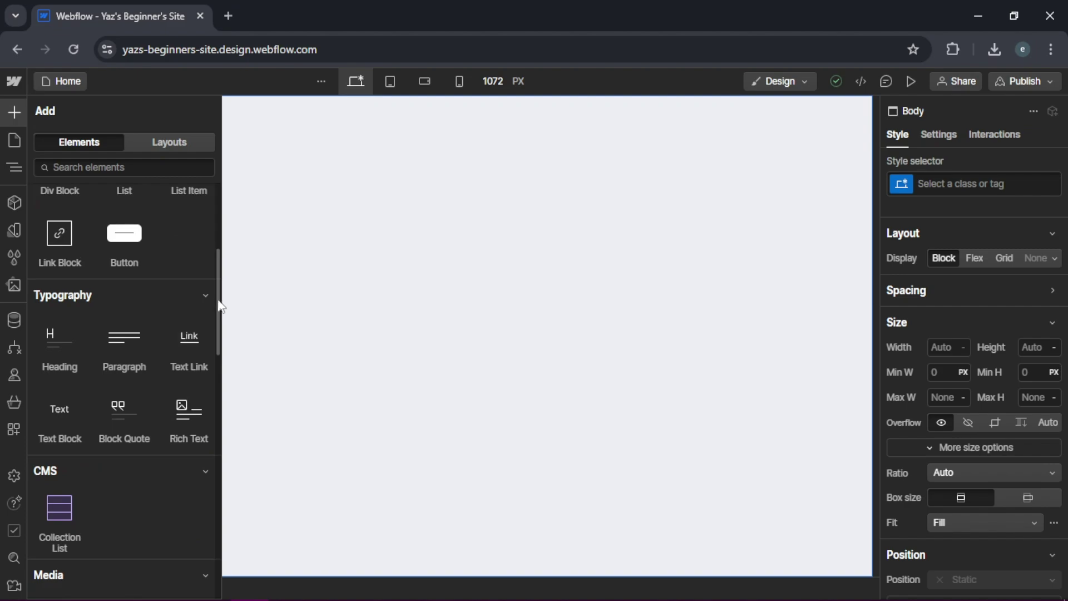
scroll(215, 345, down, 5)
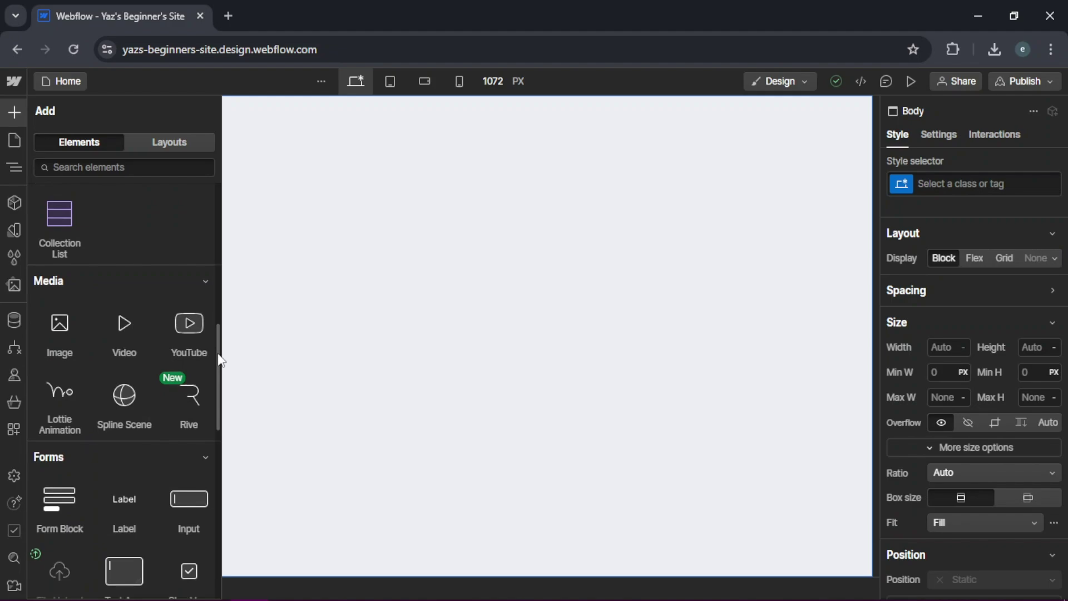
scroll(218, 362, down, 5)
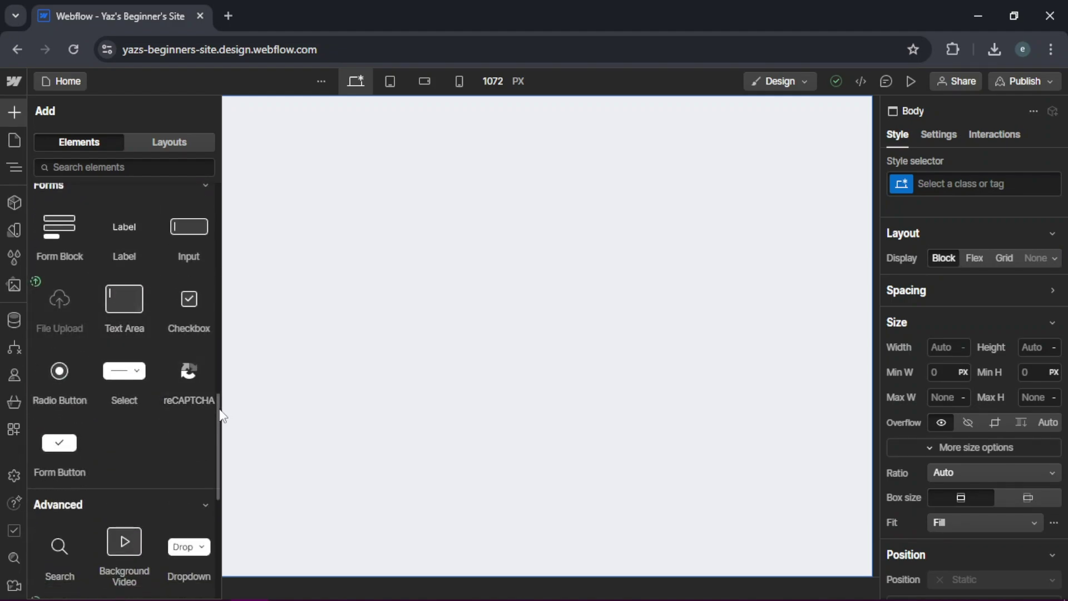
scroll(123, 238, up, 10)
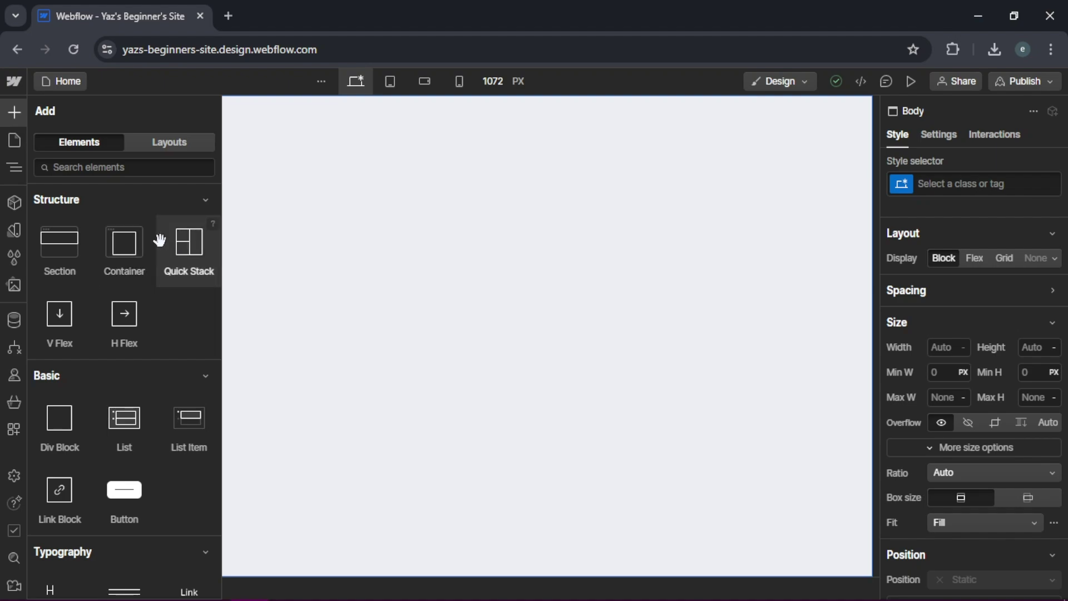
Place a Section at the top of the page and nest a Container inside it.
drag(60, 242, 400, 100)
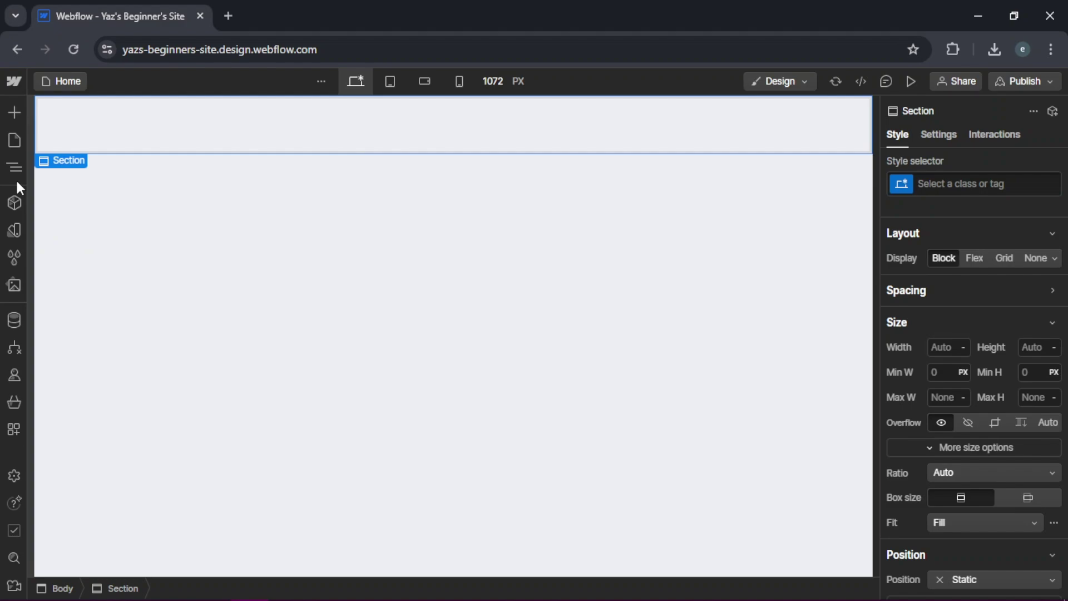
key(Escape)
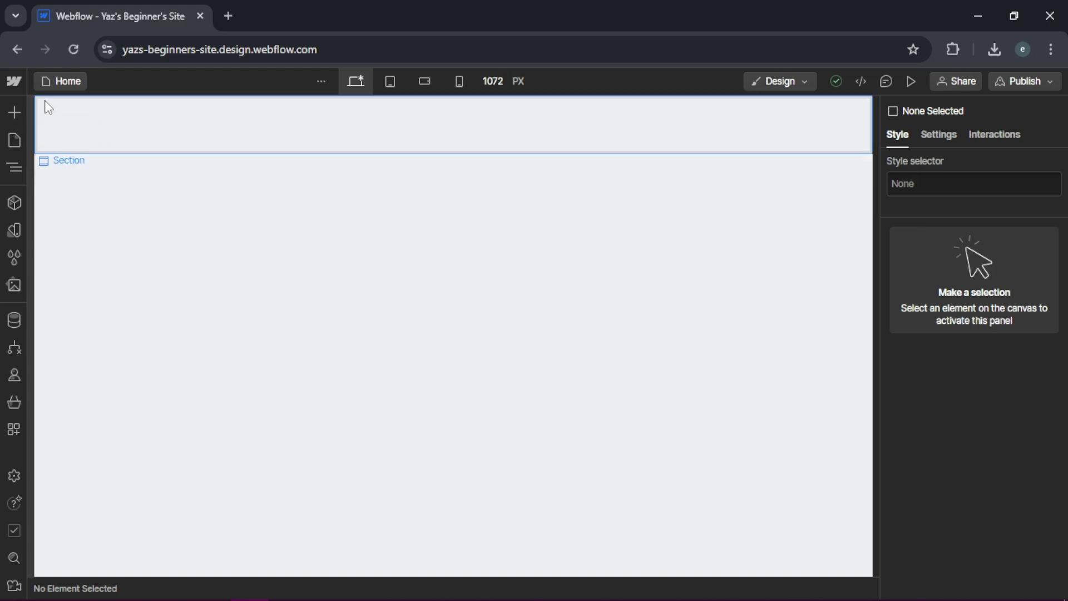
click(12, 117)
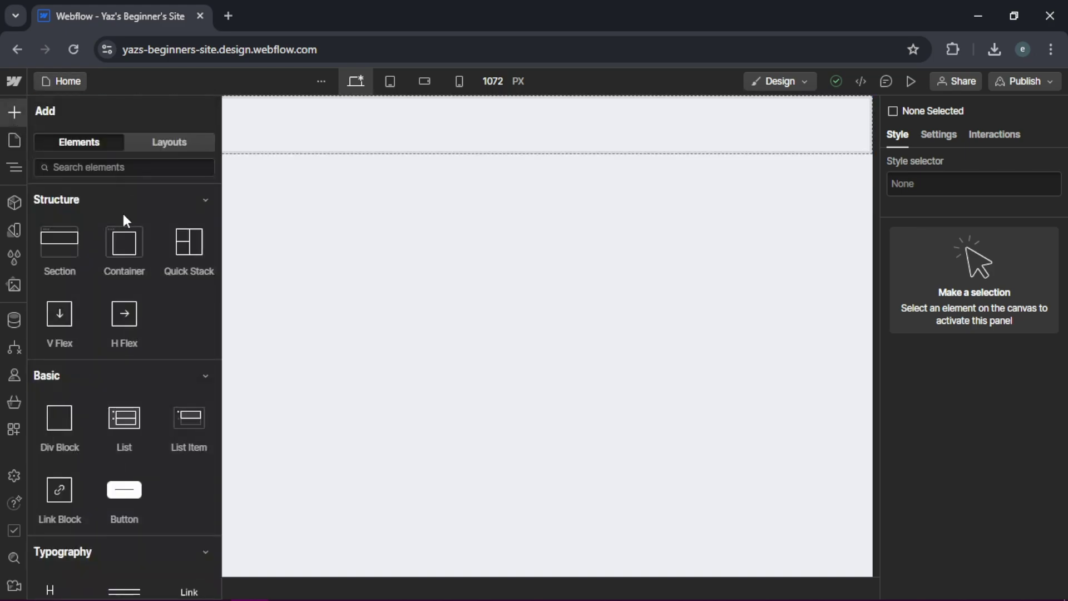
drag(124, 220, 387, 112)
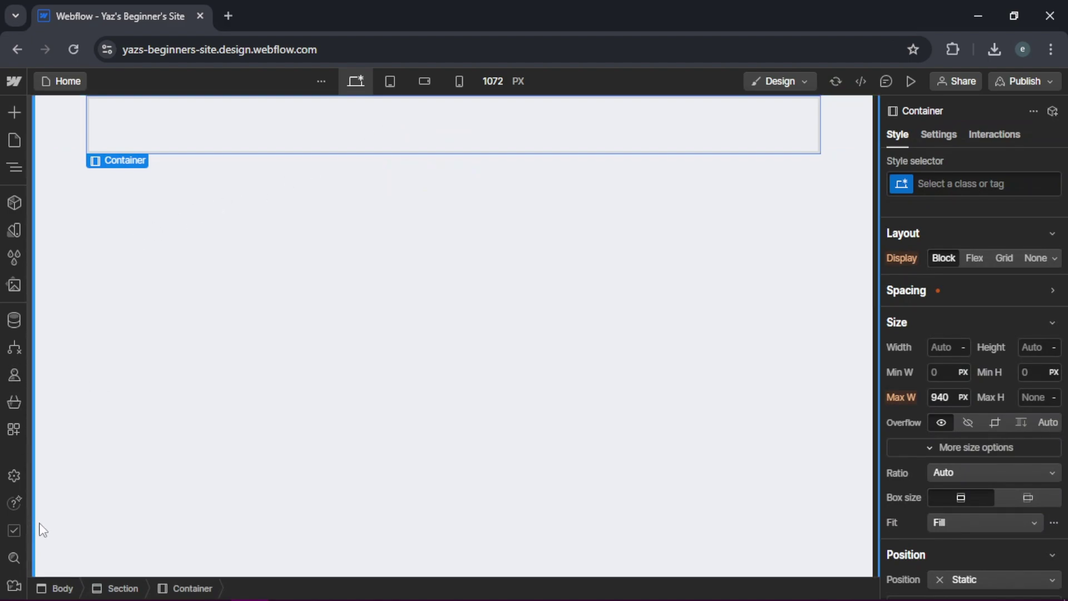
click(10, 127)
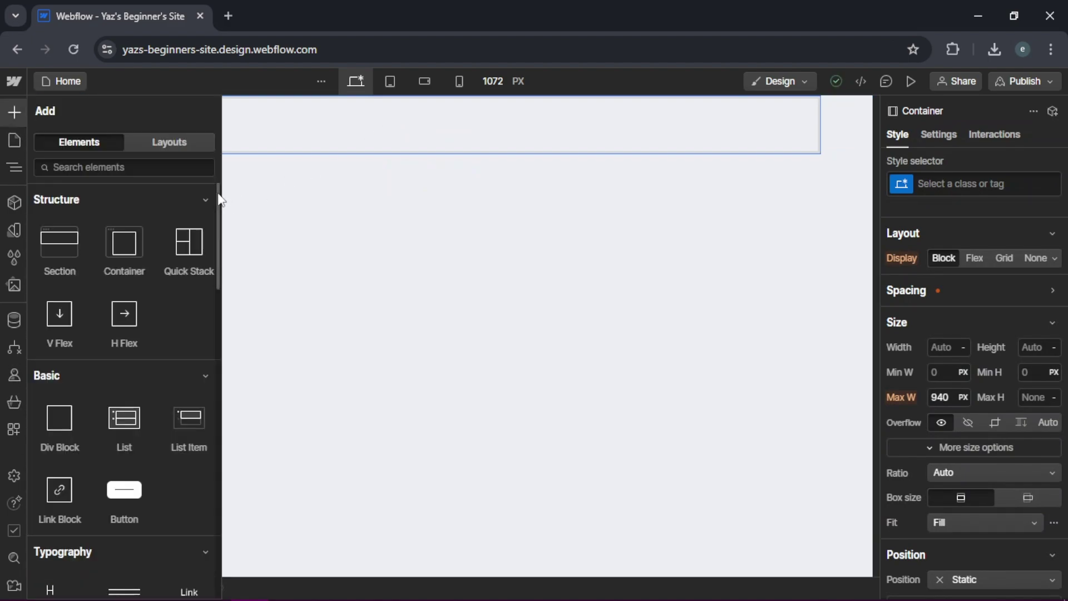
scroll(198, 276, down, 5)
Add a Heading in the Container and change its text to 'This is my first webflow site'.
drag(41, 233, 371, 120)
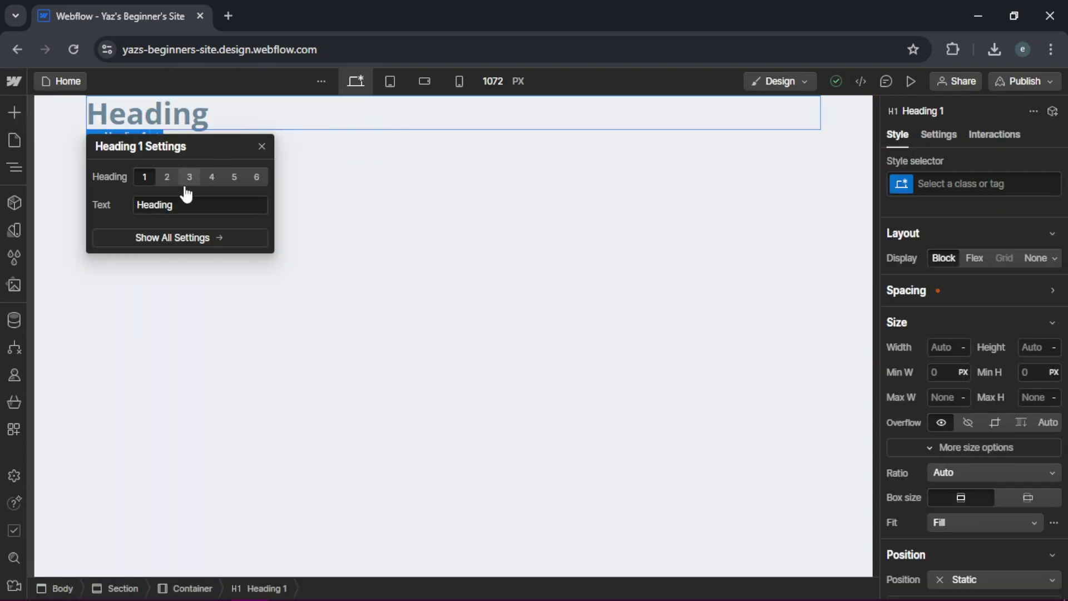
click(183, 210)
key(ctrl+a)
key(BackSpace)
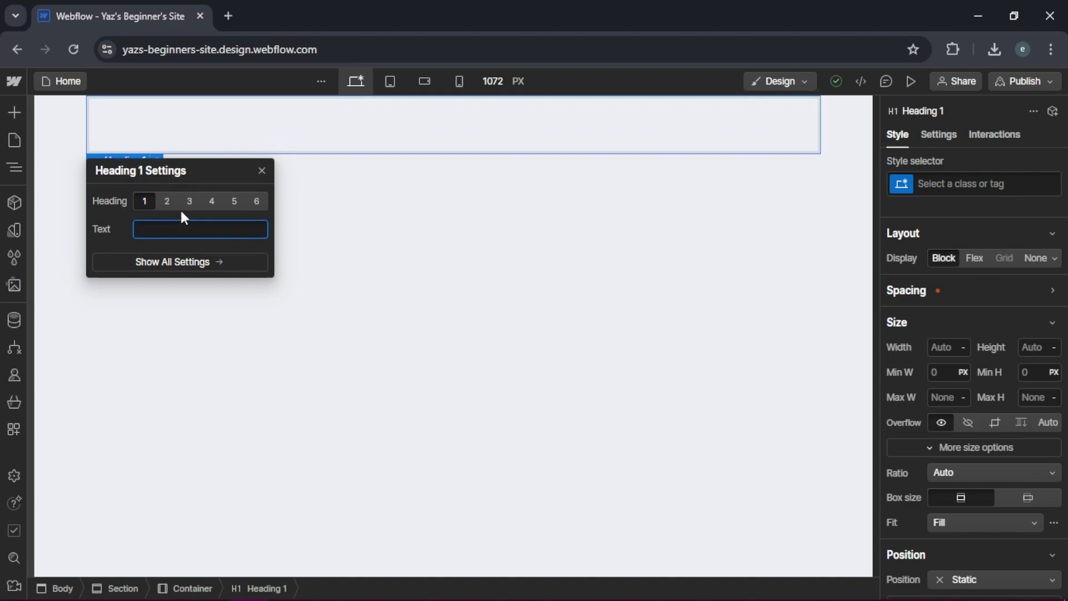
text(This is my fo)
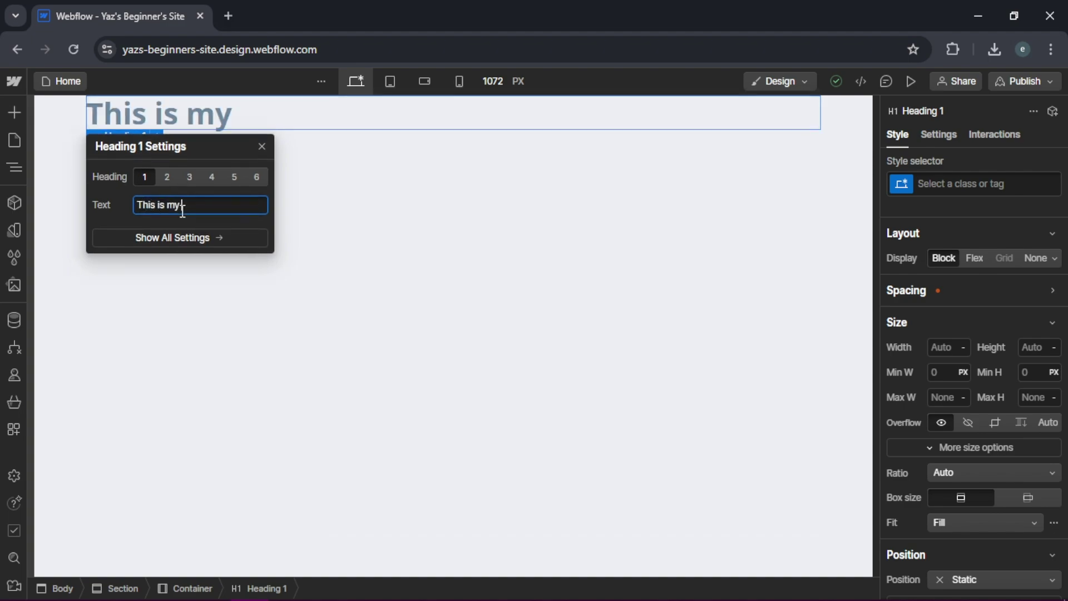
key(BackSpace)
text(irst webflow site)
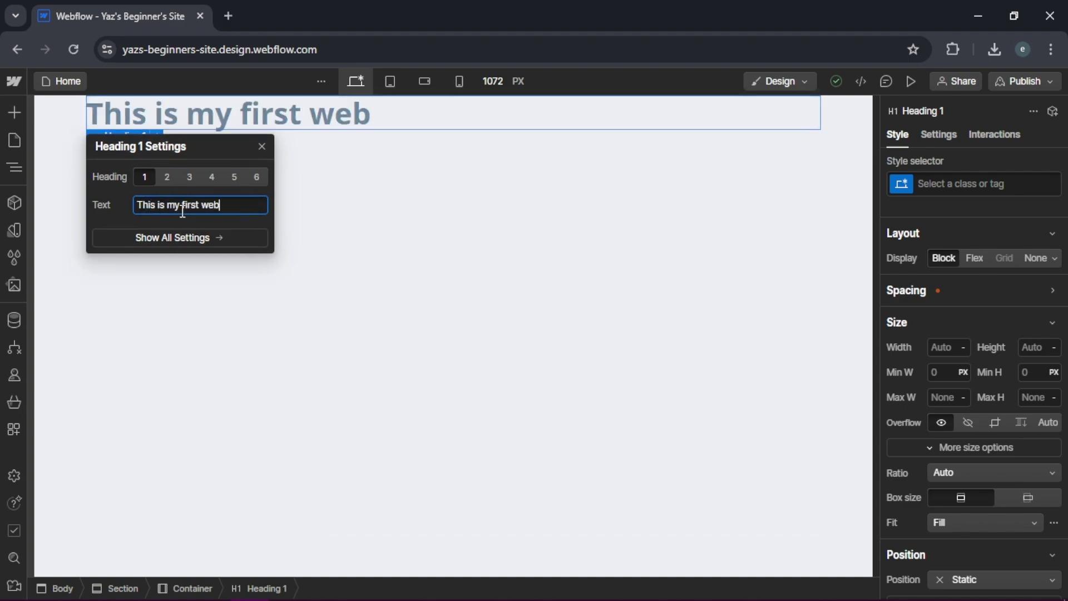
click(338, 252)
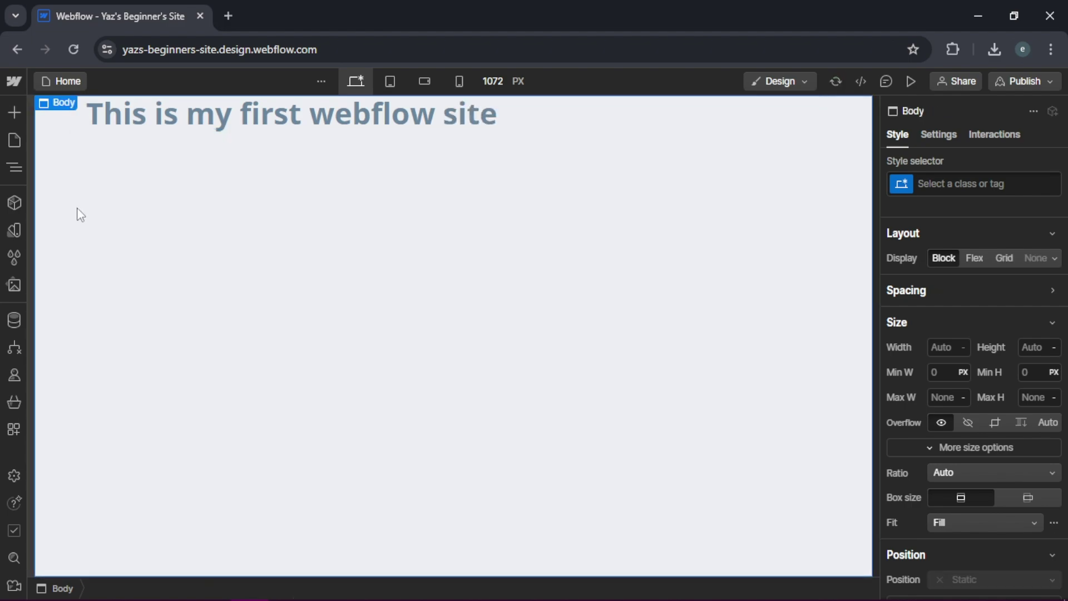
Add a Lorem ipsum Paragraph directly below the heading.
click(9, 123)
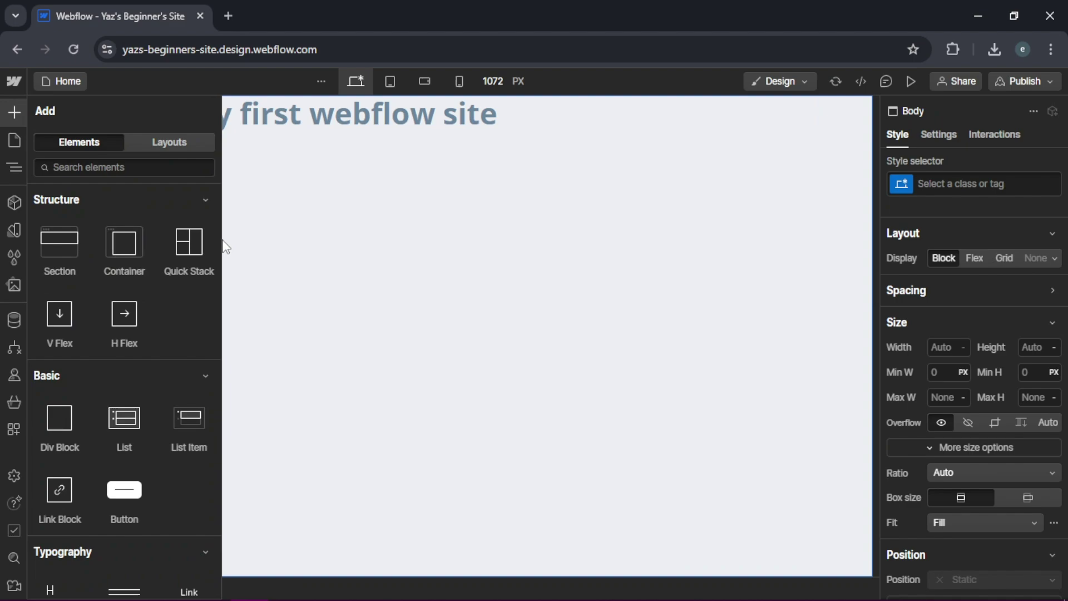
drag(219, 279, 221, 325)
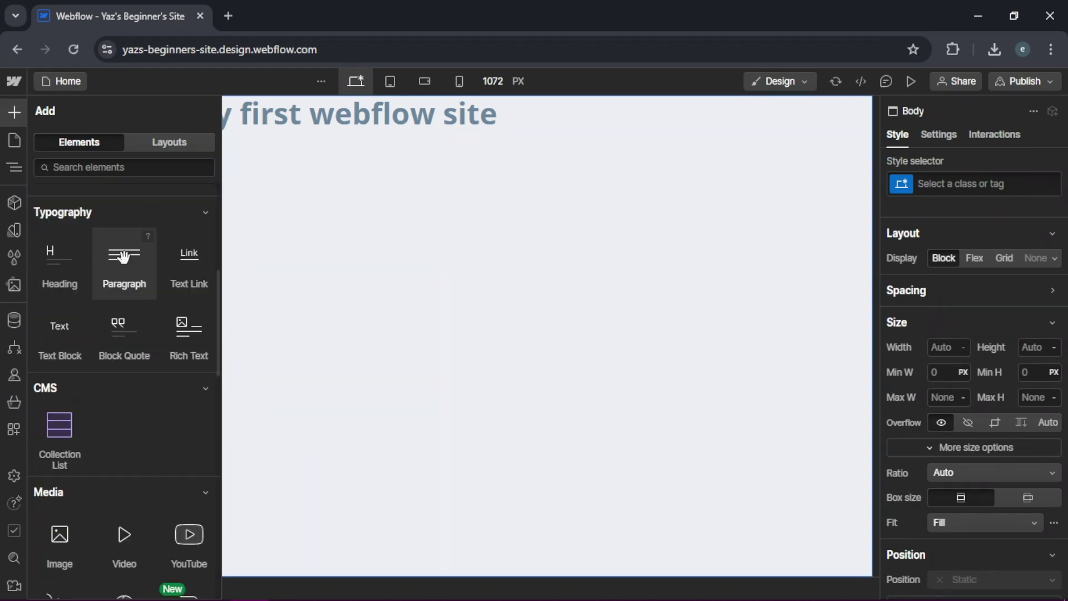
drag(123, 253, 461, 119)
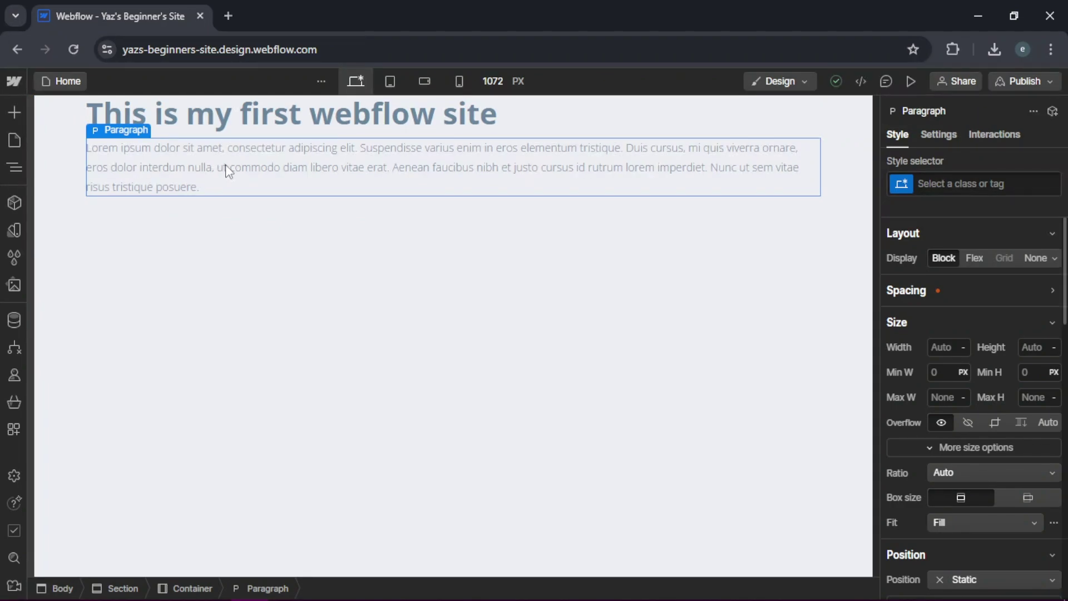
Set the heading's font to Exo and its text colour to green.
click(451, 112)
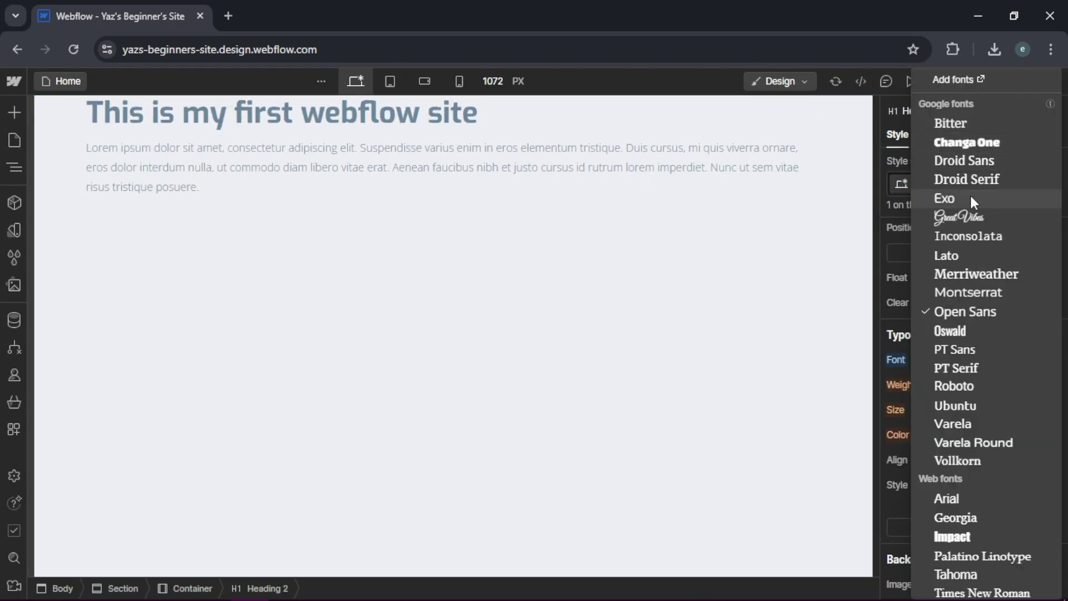
click(970, 193)
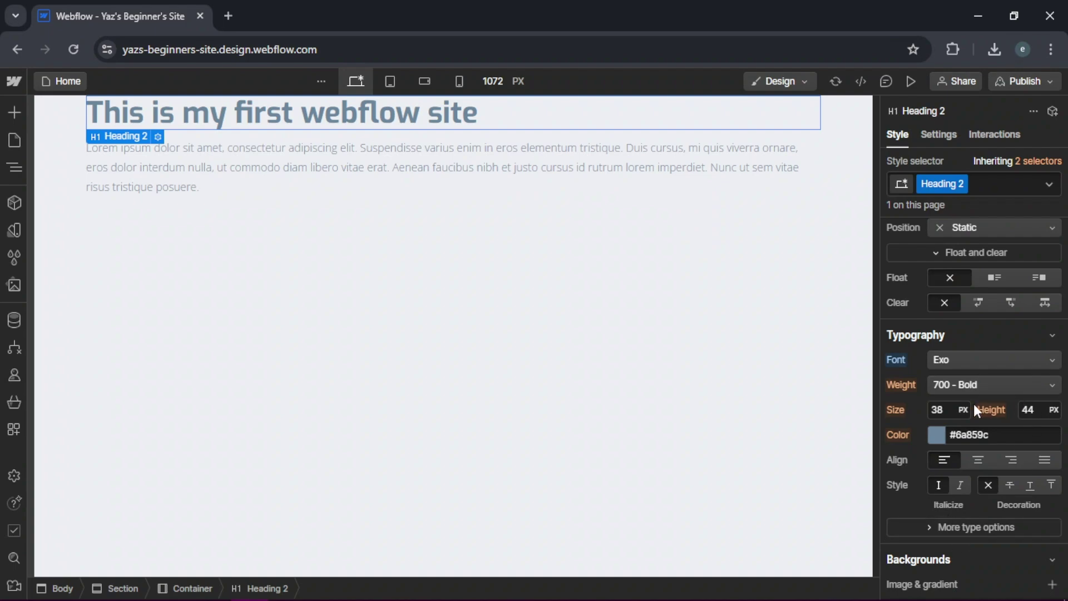
click(956, 407)
click(939, 437)
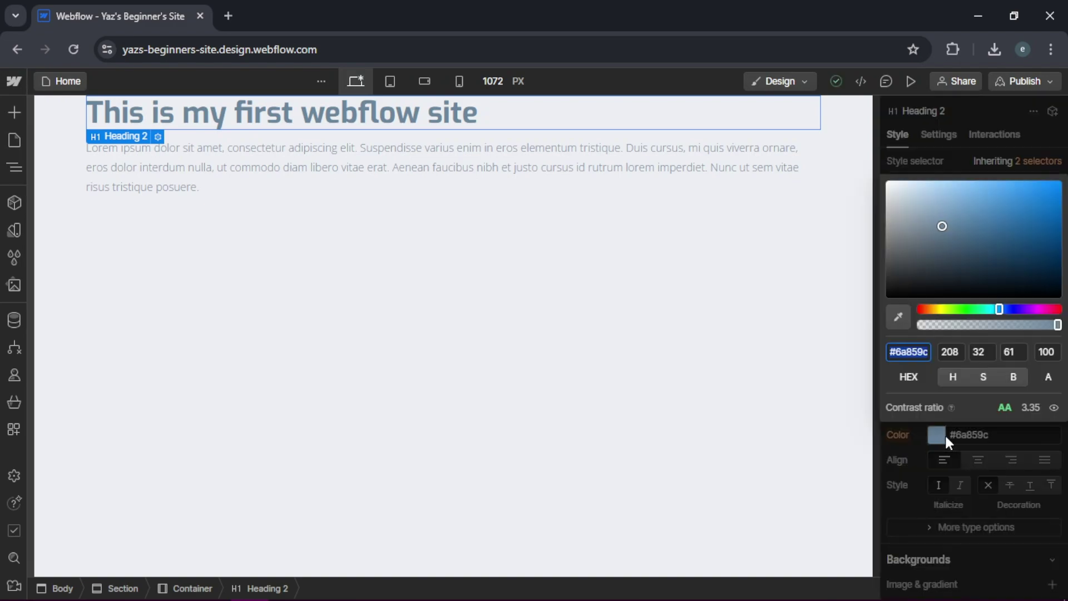
key(ctrl+z)
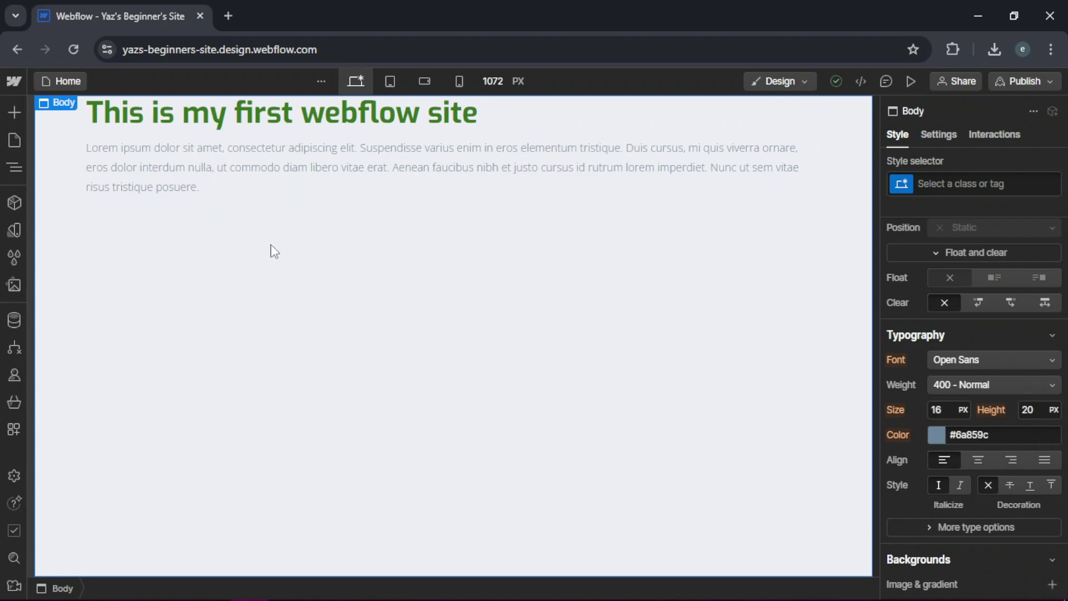
Add an Image below the paragraph using the mountain photo 5cf8b62b.jpg.
click(14, 111)
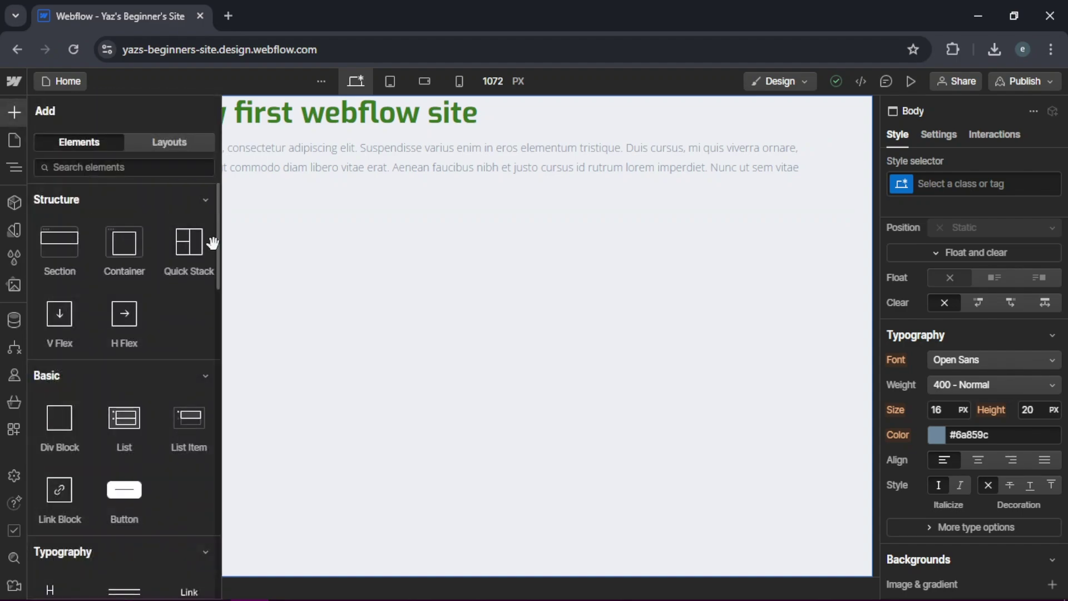
drag(219, 217, 222, 408)
drag(72, 356, 483, 326)
click(148, 304)
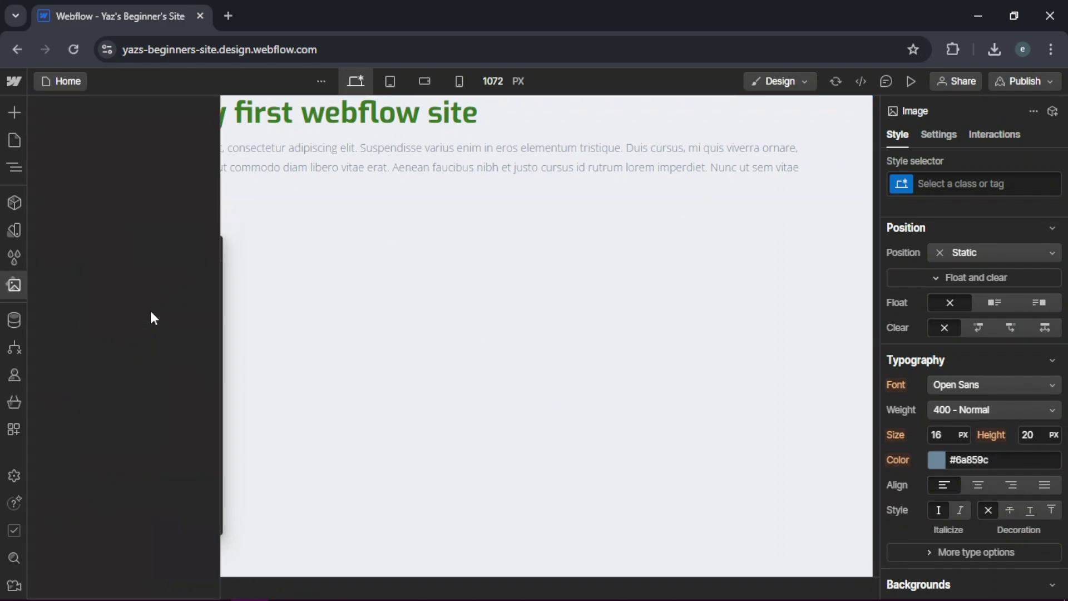
click(182, 220)
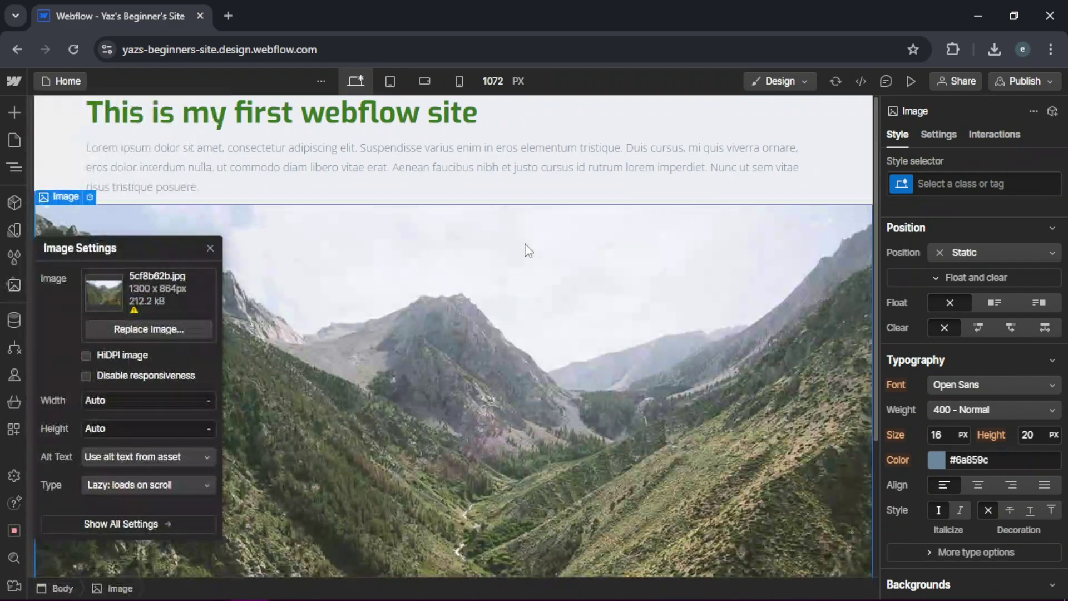
click(210, 248)
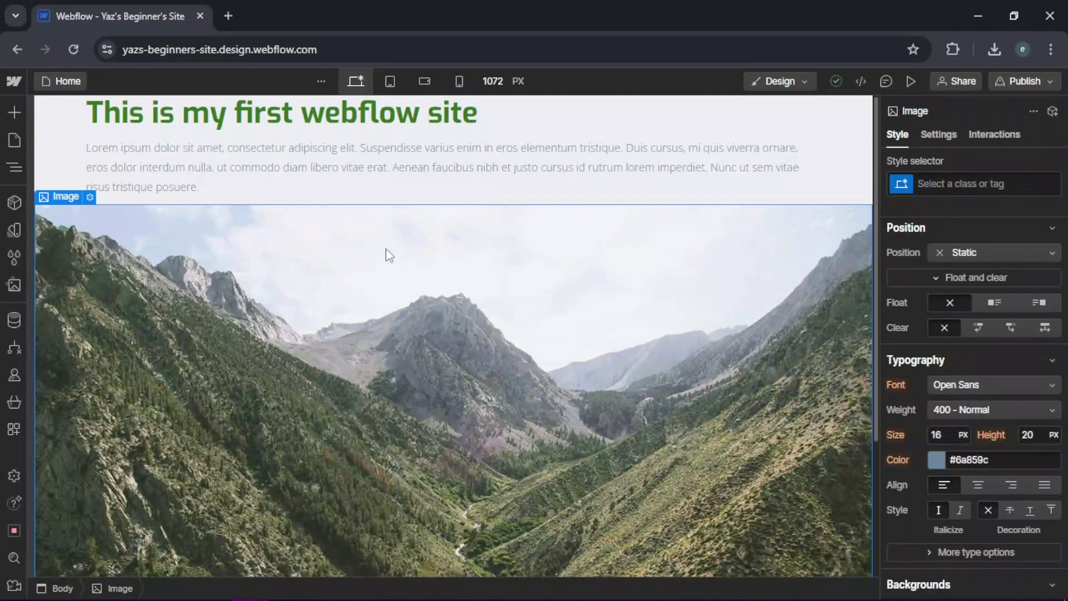
Preview the page at tablet width, then at the 320 px mobile portrait width.
click(389, 80)
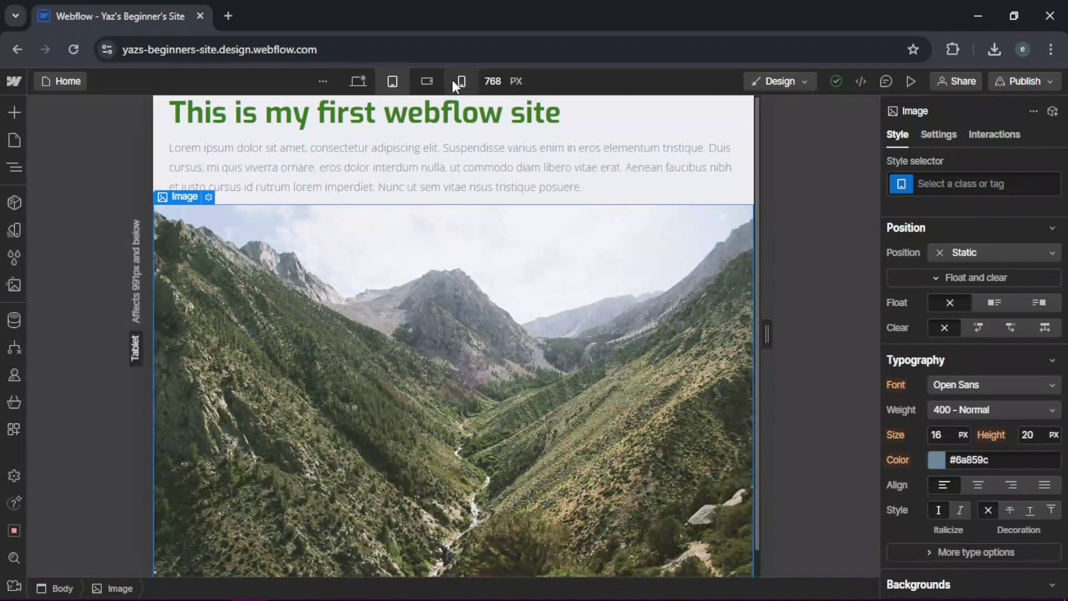
click(459, 82)
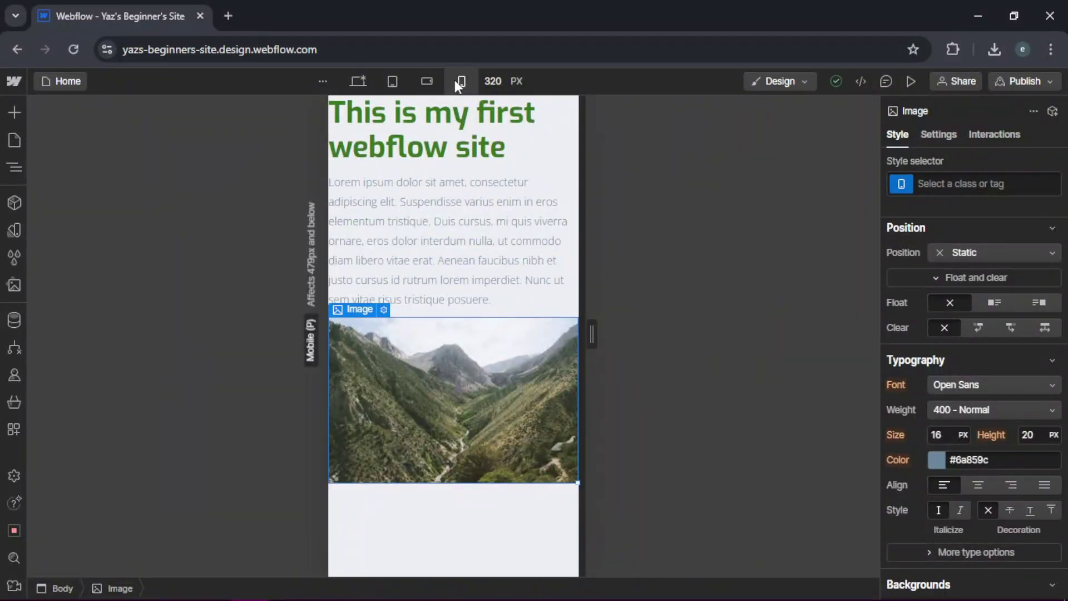